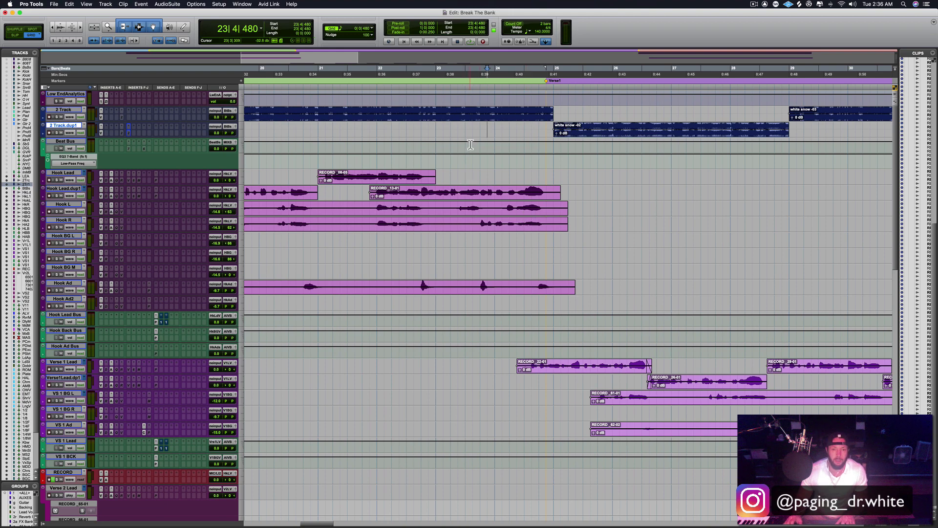
# Place the edit point around bar 23, finally settling it at 22|3|000.
pyautogui.click(466, 128)
pyautogui.click(444, 127)
pyautogui.click(438, 127)
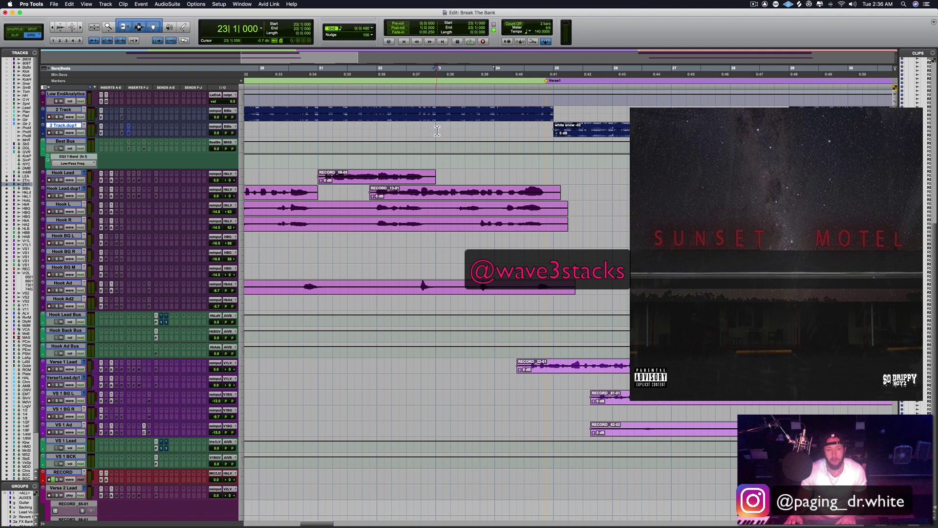
pyautogui.click(418, 128)
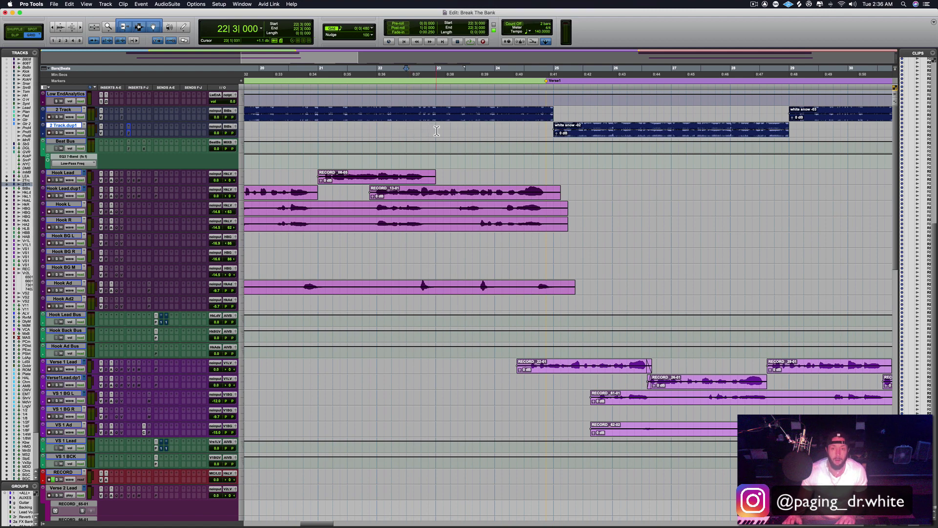
pyautogui.hscroll(5, 436, 131)
pyautogui.hscroll(-6, 437, 130)
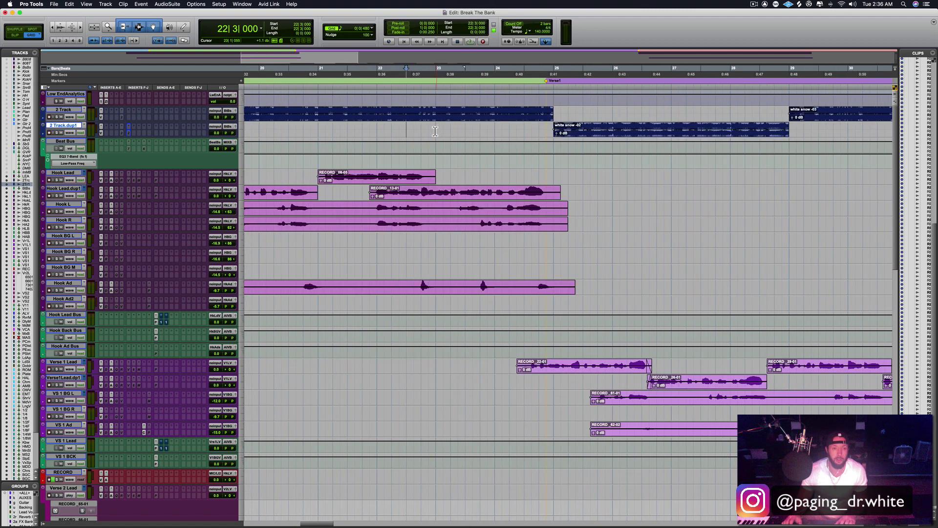
# Activate the inactive FilterFreak2 insert on 2 Track.dup1 and raise its plug-in window.
pyautogui.click(121, 132)
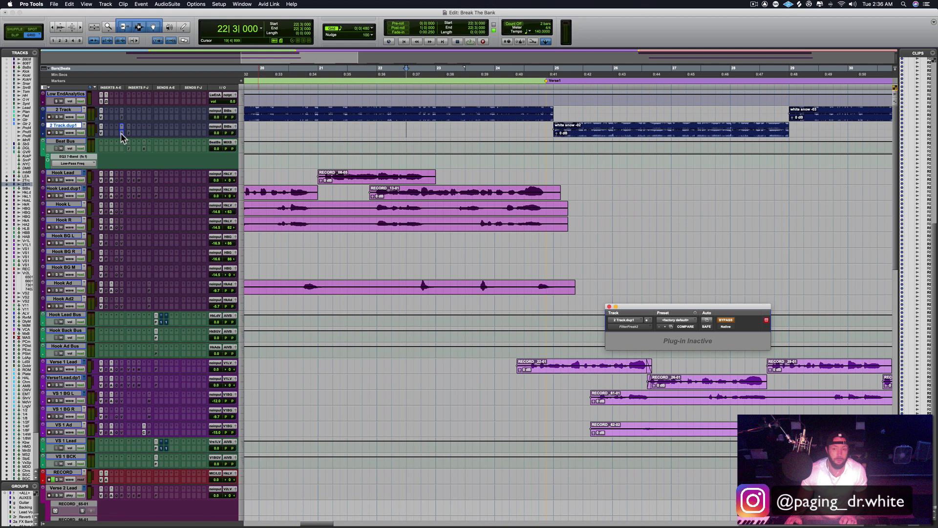
pyautogui.keyDown('ctrl'); pyautogui.keyDown('super'); pyautogui.click(122, 133); pyautogui.keyUp('super'); pyautogui.keyUp('ctrl')
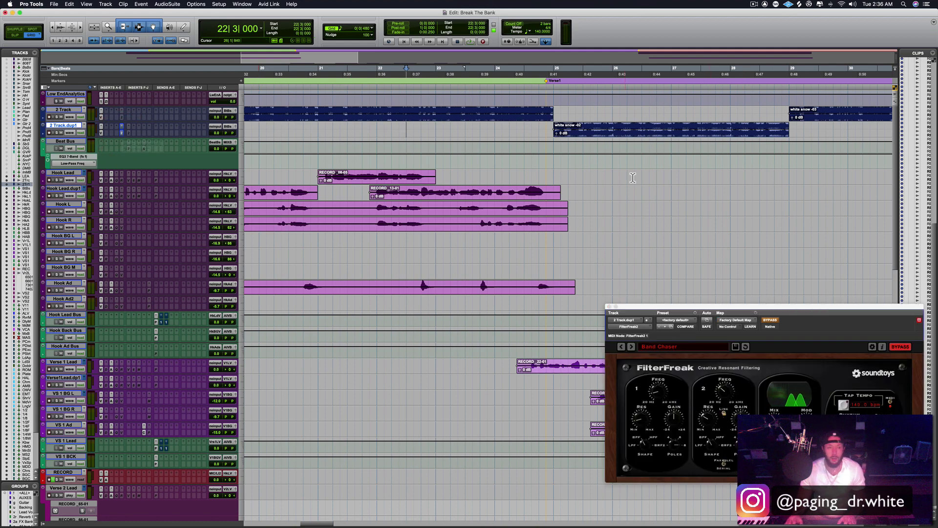
pyautogui.moveTo(851, 311); pyautogui.dragTo(837, 242)
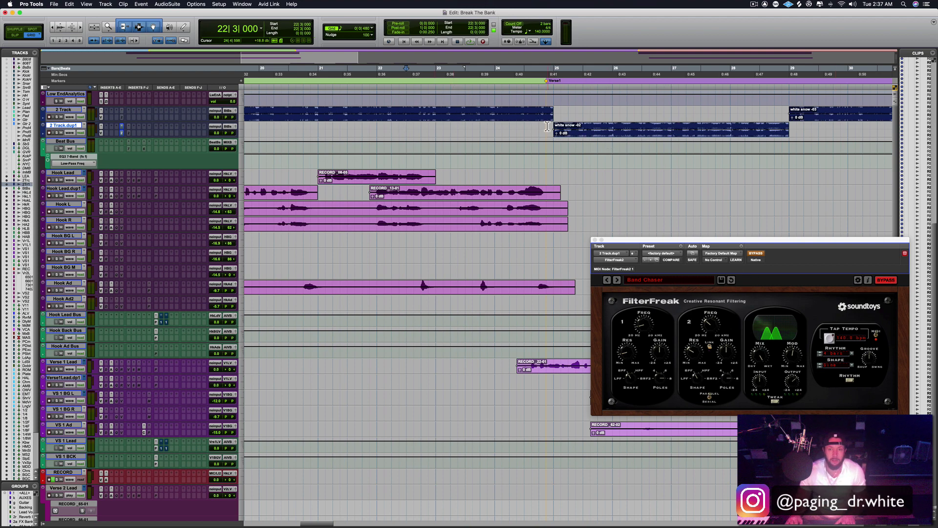
# Take FilterFreak out of bypass and briefly play the filtered beat from bar 24.
pyautogui.click(547, 126)
pyautogui.keyDown('super'); pyautogui.click(122, 129); pyautogui.keyUp('super')
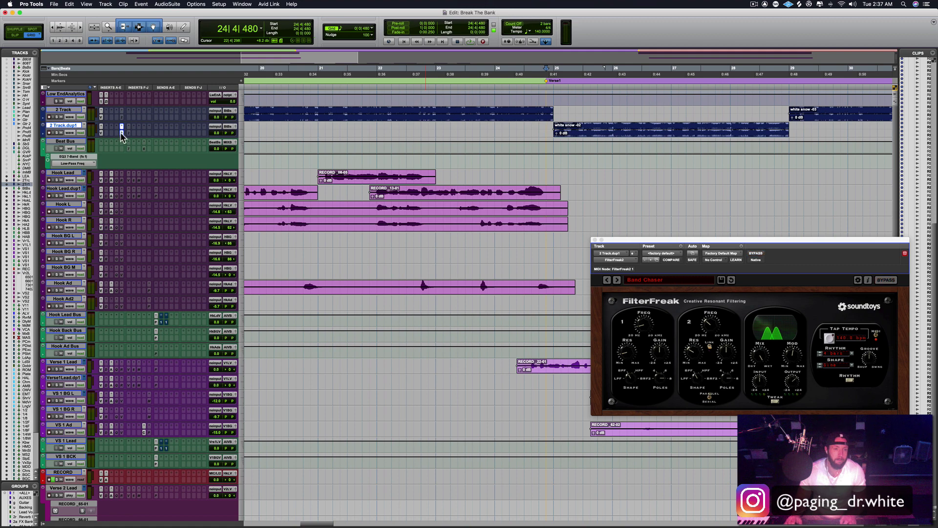
pyautogui.press('space')
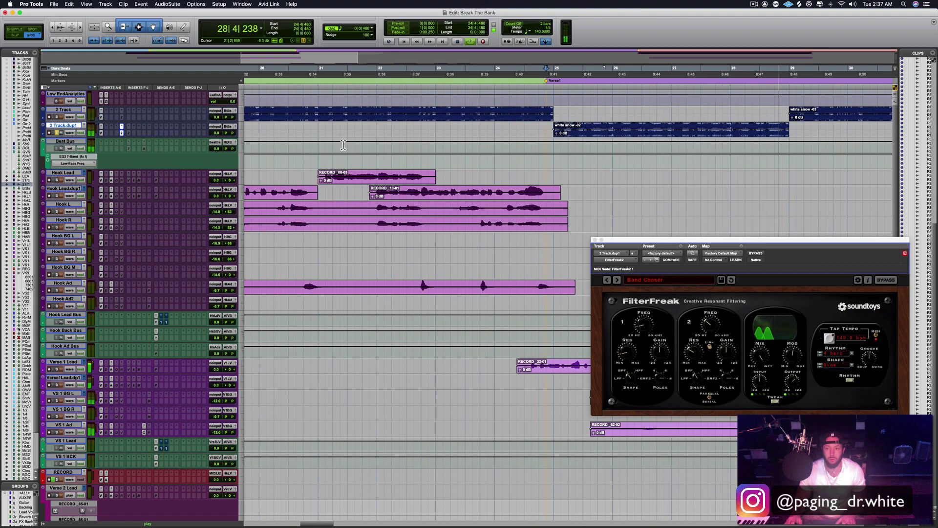
pyautogui.press('space')
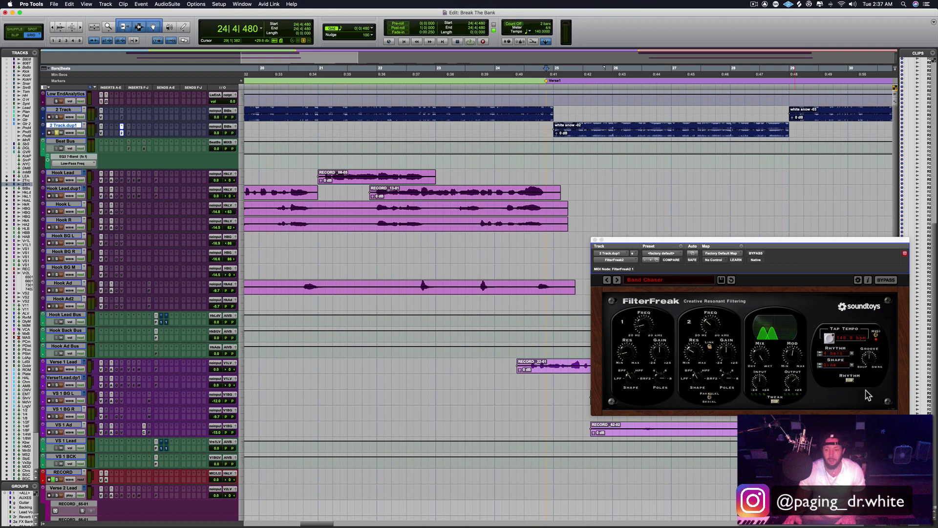
# Play the duplicated beat section again from 22|3|000 and stop.
pyautogui.click(497, 126)
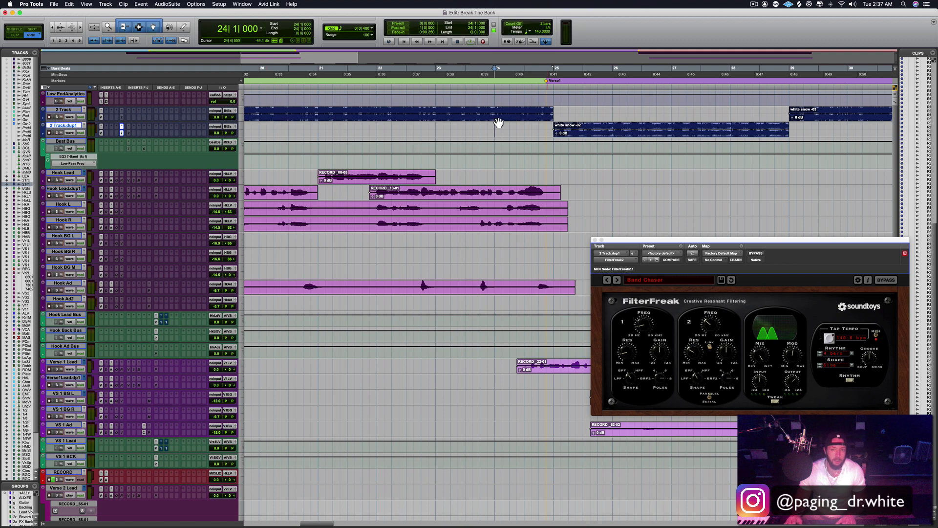
pyautogui.click(410, 125)
pyautogui.press('space')
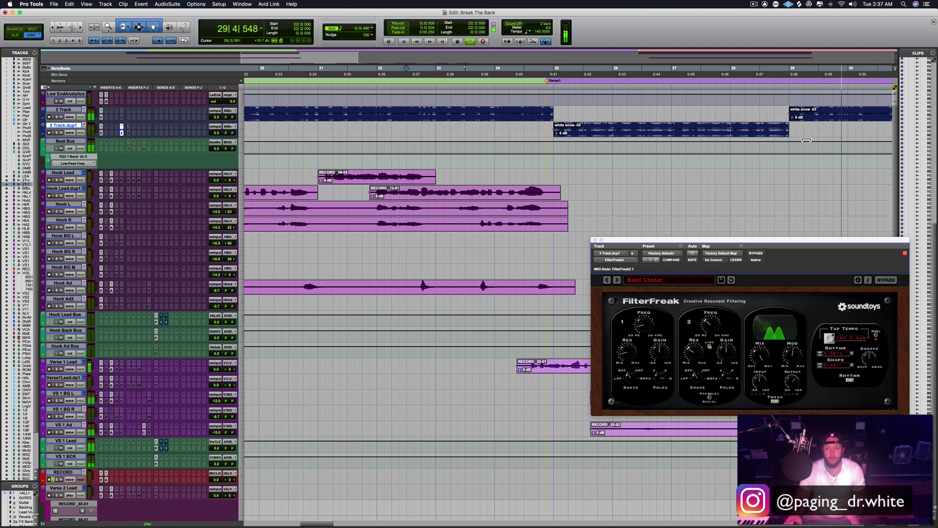
pyautogui.press('space')
# Split white snow -02 at 28|3|480 and render a Vari-Fi slow-down onto the short end piece.
pyautogui.click(770, 128)
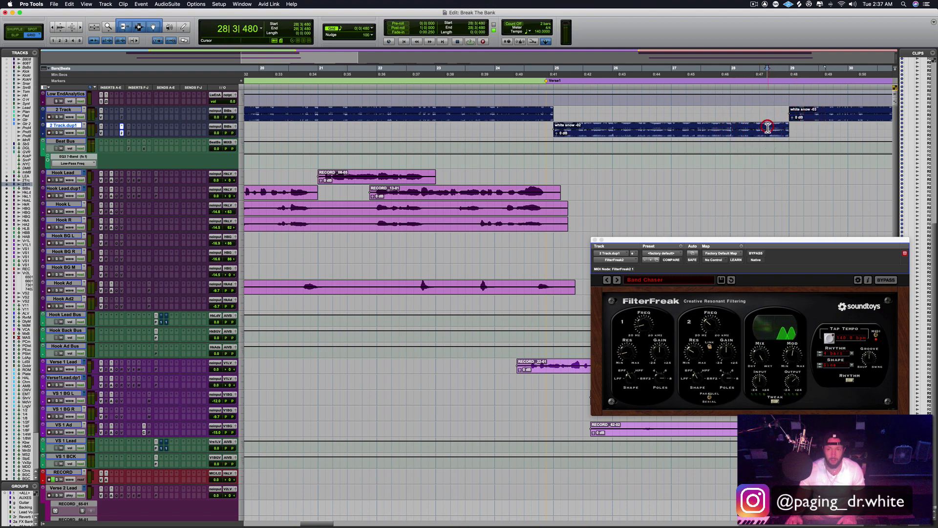
pyautogui.press('b')
pyautogui.click(777, 130)
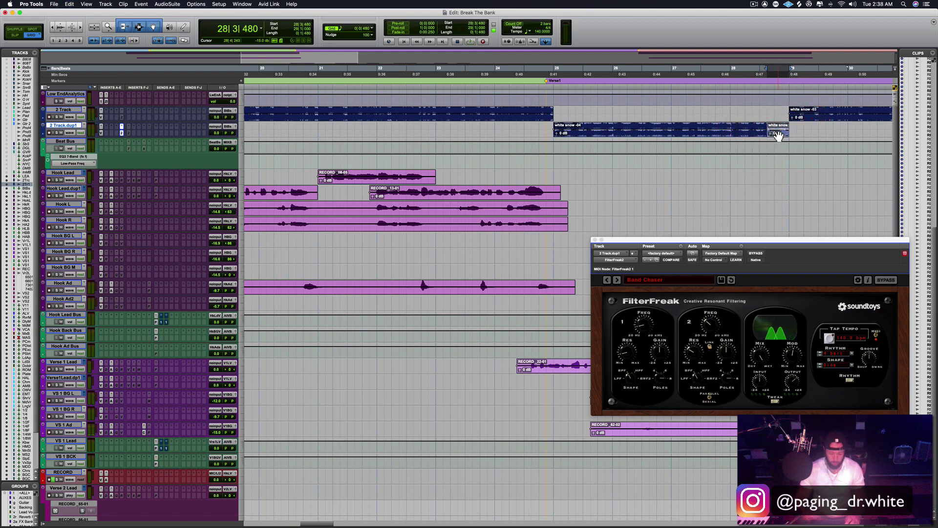
pyautogui.hotkey('ctrl', 'alt', 'r')
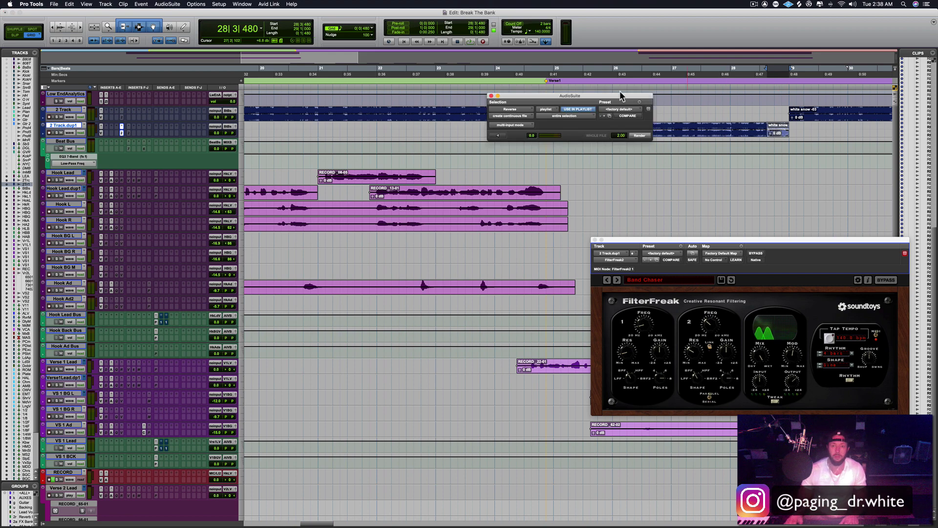
pyautogui.click(491, 96)
pyautogui.hotkey('ctrl', 'alt', 'v')
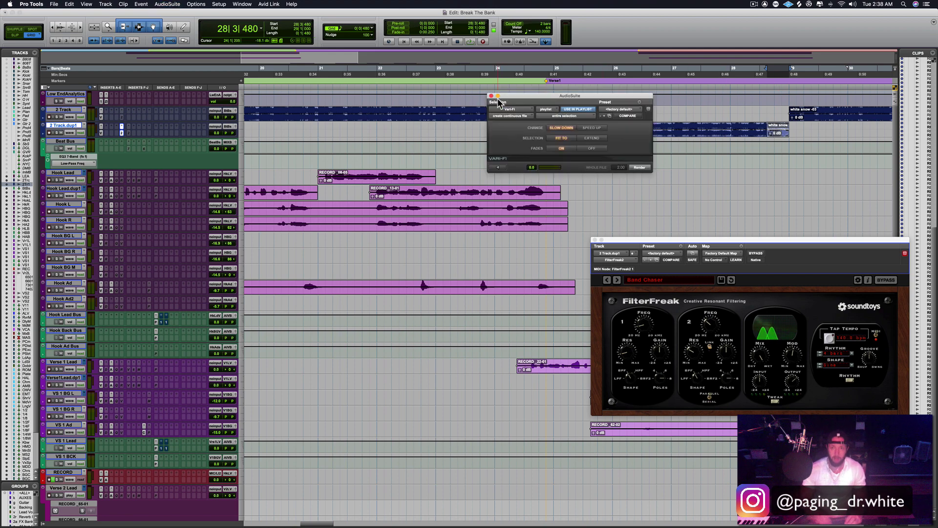
pyautogui.click(636, 168)
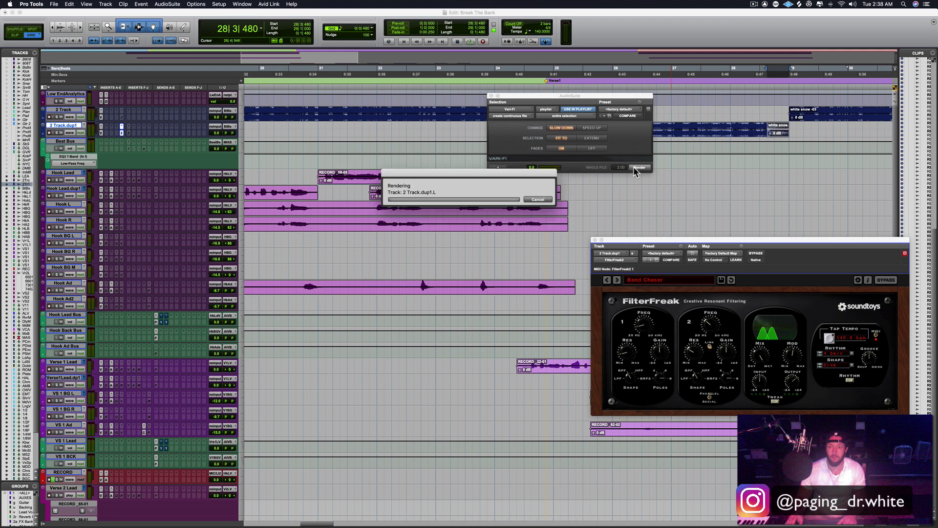
pyautogui.click(491, 96)
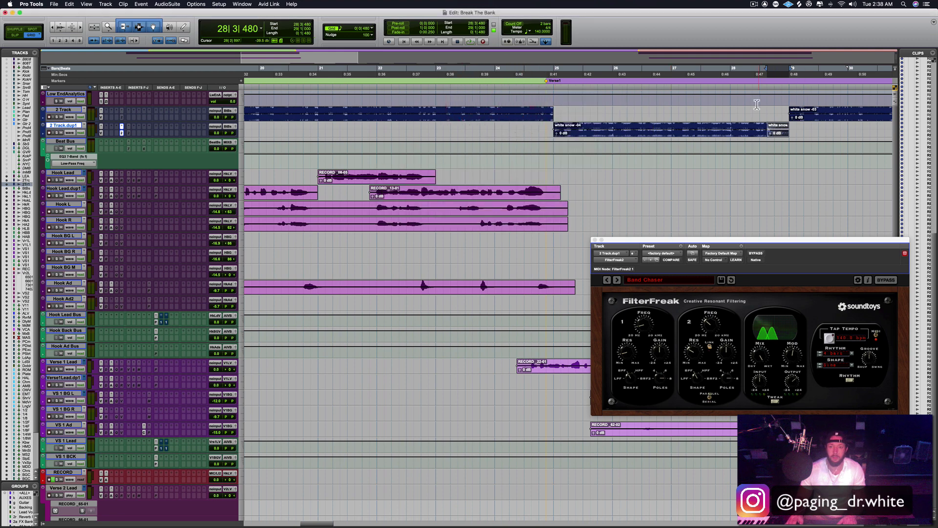
# Play back near bar 28, then from bar 23, to check the slowed-down clip.
pyautogui.click(754, 109)
pyautogui.press('space')
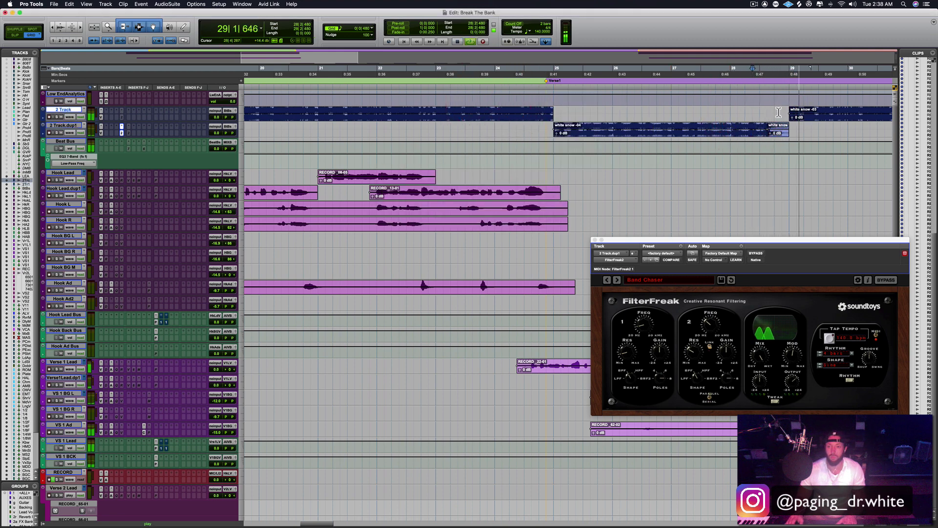
pyautogui.press('space')
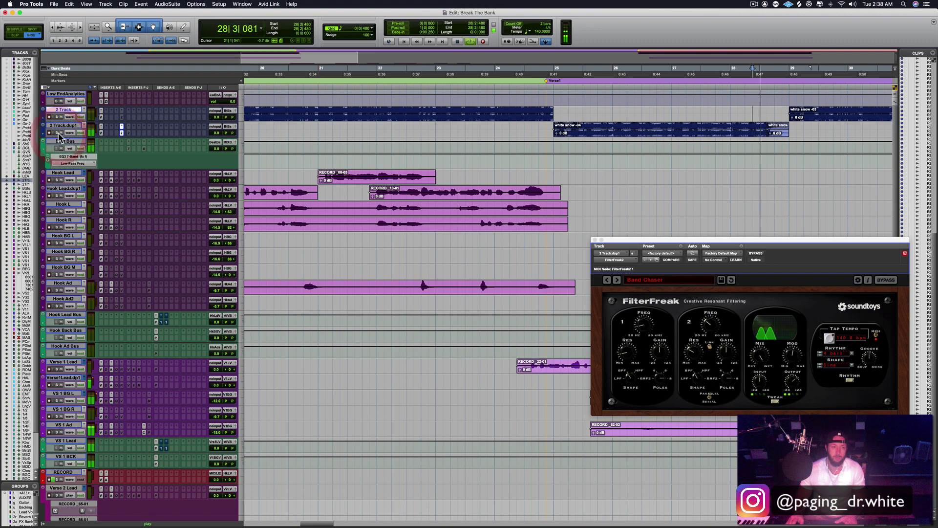
pyautogui.click(452, 129)
pyautogui.press('space')
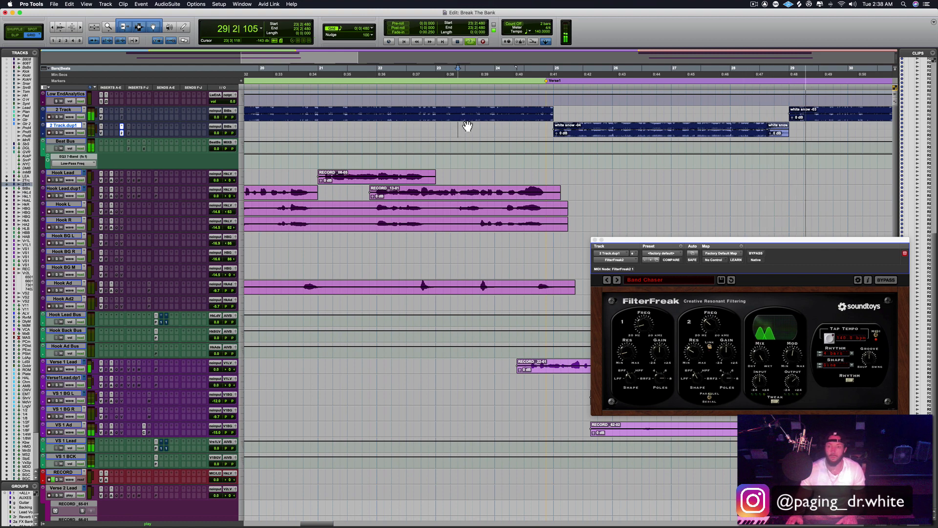
pyautogui.press('space')
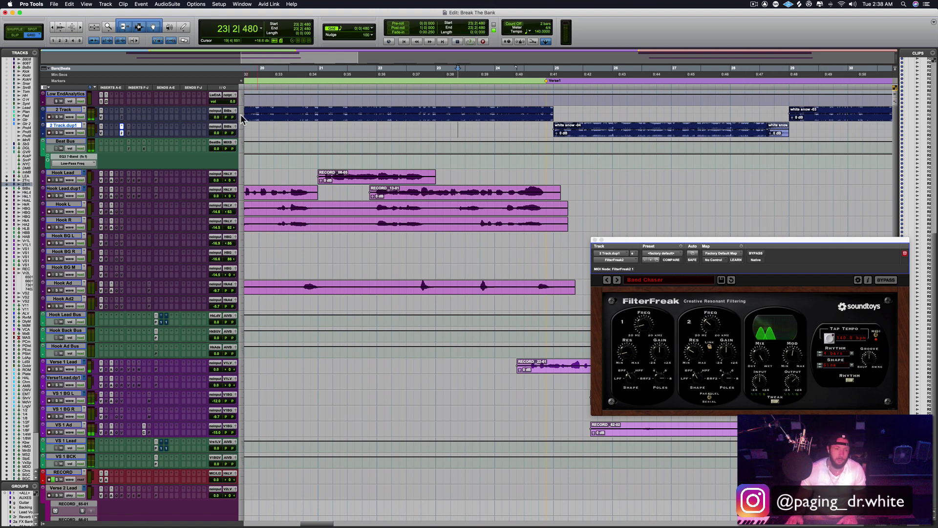
# Set 2 Track to Extreme height and zoom in closely around bar 28.
pyautogui.click(241, 119)
pyautogui.click(255, 144)
pyautogui.click(782, 125)
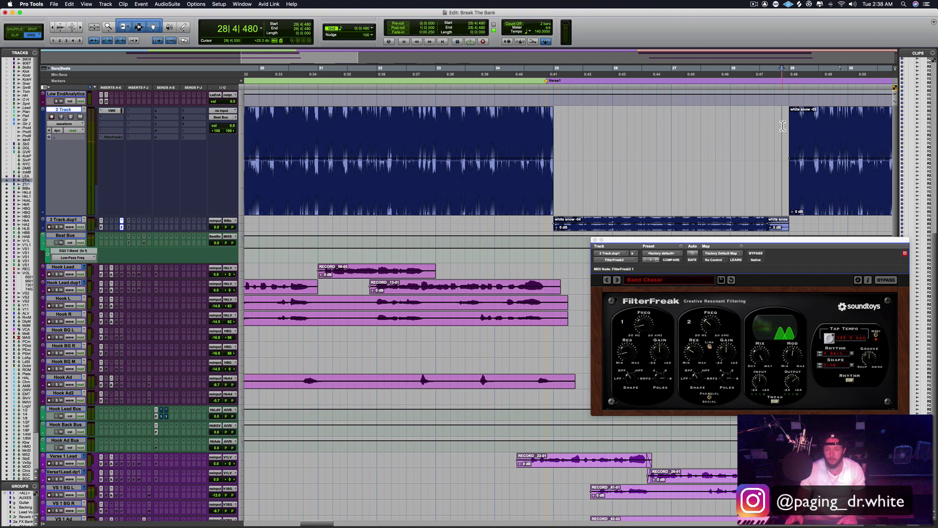
pyautogui.press(';')
pyautogui.press(';')
pyautogui.press('Return')
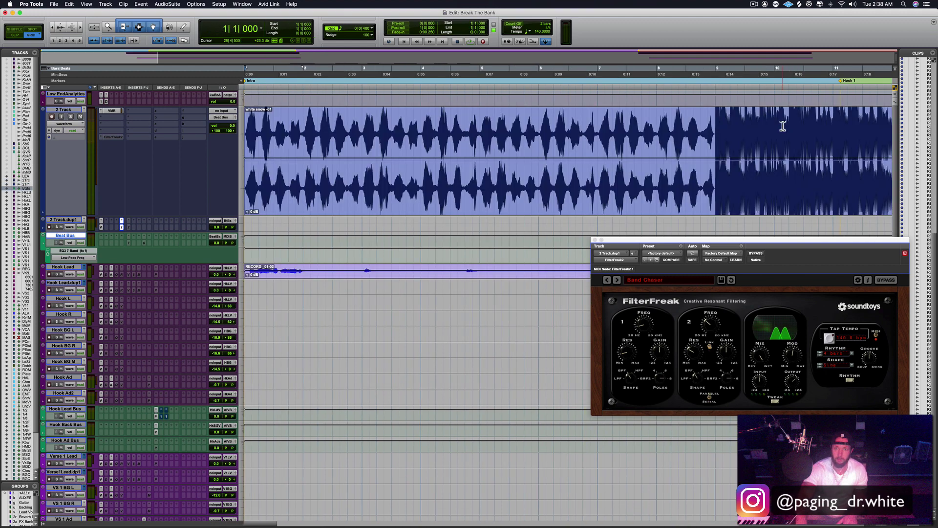
pyautogui.press('r')
pyautogui.press('r')
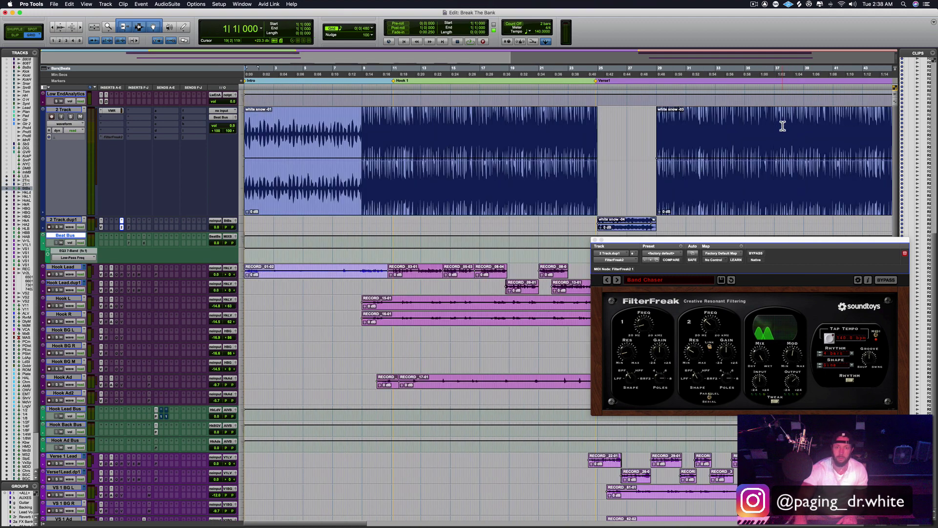
pyautogui.click(650, 119)
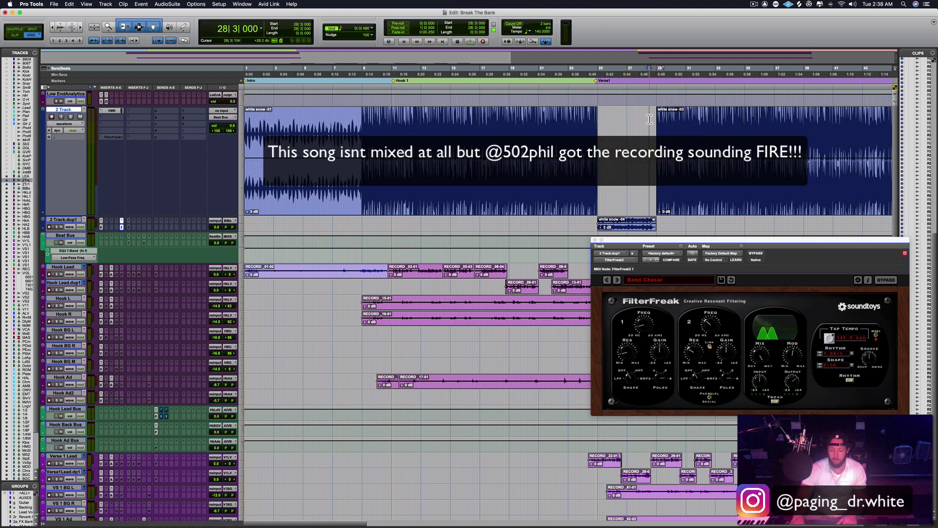
pyautogui.press('t')
pyautogui.press('t')
pyautogui.press('t')
pyautogui.press('t')
pyautogui.press('t')
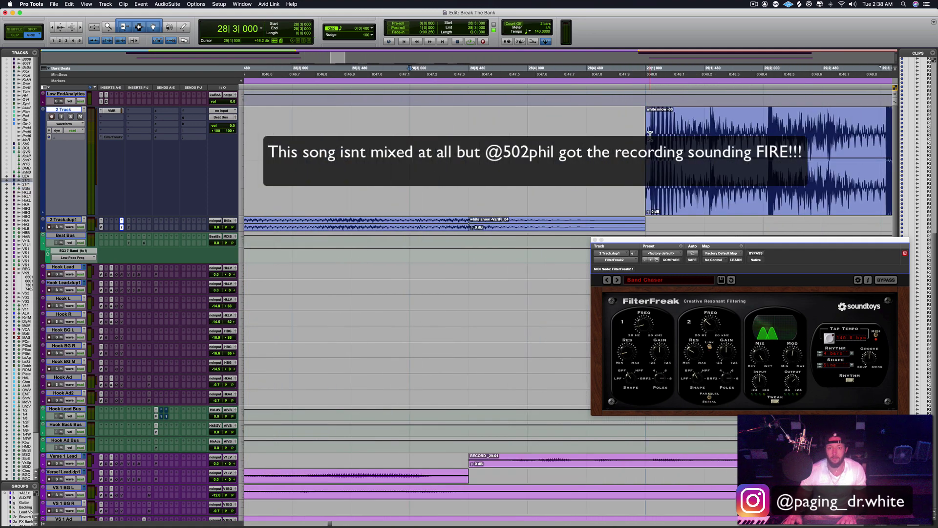
# Trim the start of white snow -03 slightly later and play the beat re-entry.
pyautogui.moveTo(645, 133); pyautogui.dragTo(651, 132)
pyautogui.click(643, 132)
pyautogui.press('space')
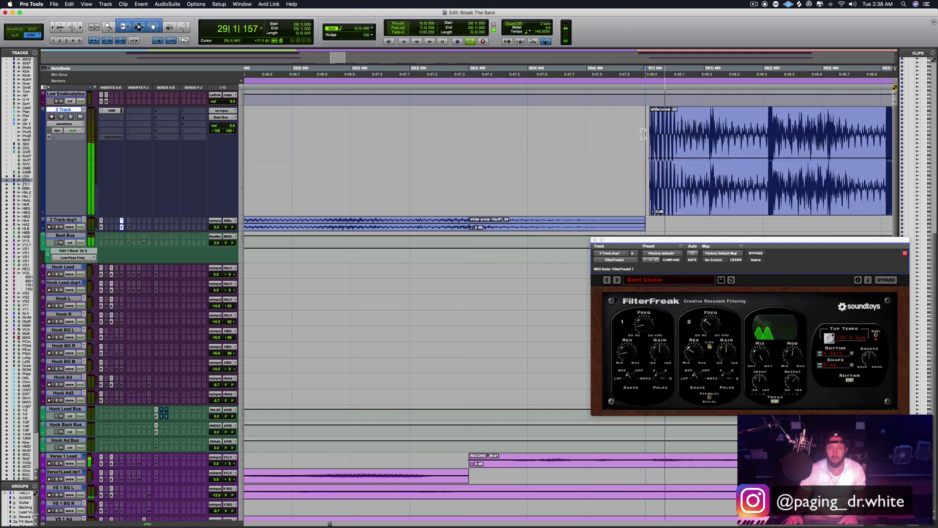
pyautogui.press('space')
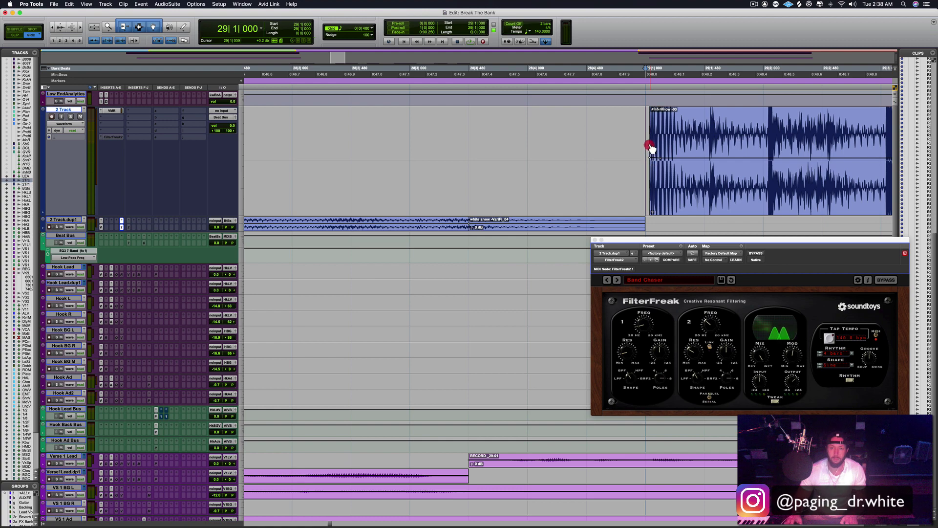
# Solo 2 Track, play from 28|4|000, then zoom back out to bars 24–34.
pyautogui.click(71, 117)
pyautogui.click(509, 147)
pyautogui.press('space')
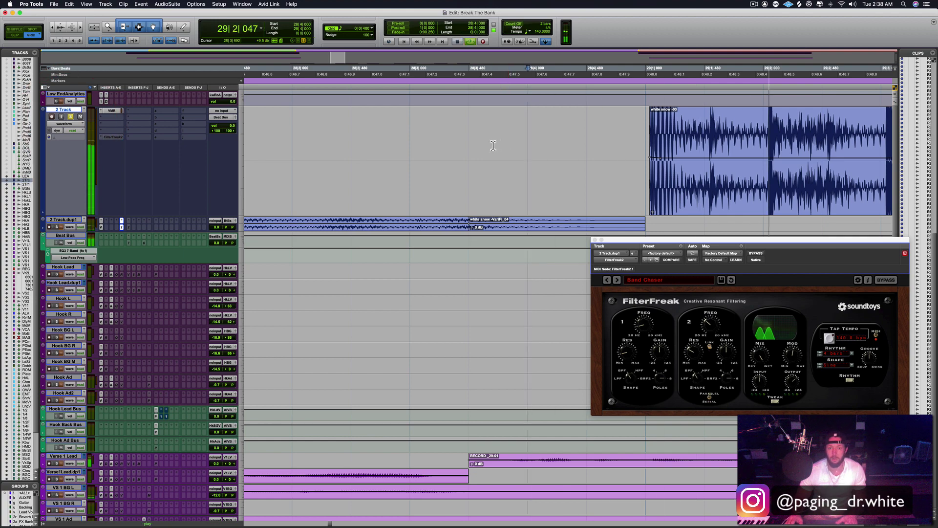
pyautogui.press('space')
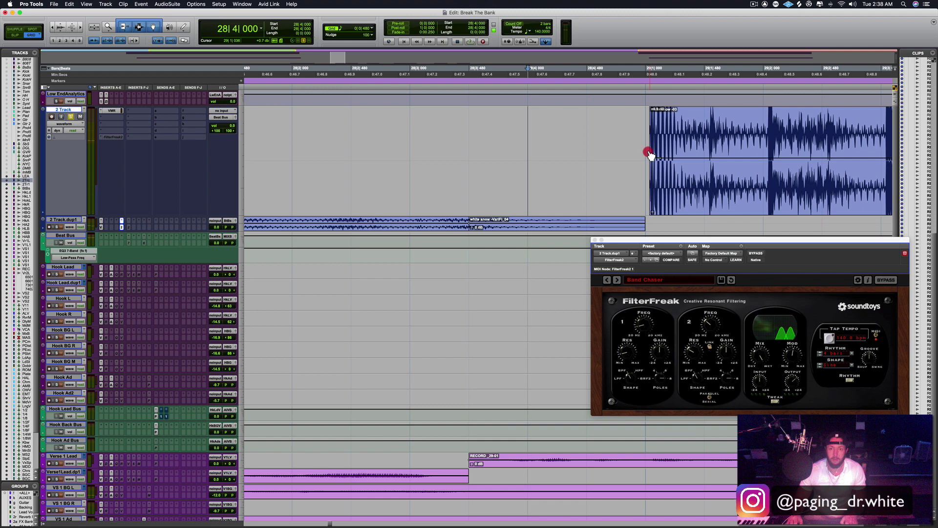
pyautogui.click(602, 142)
pyautogui.press('super+bracketleft')
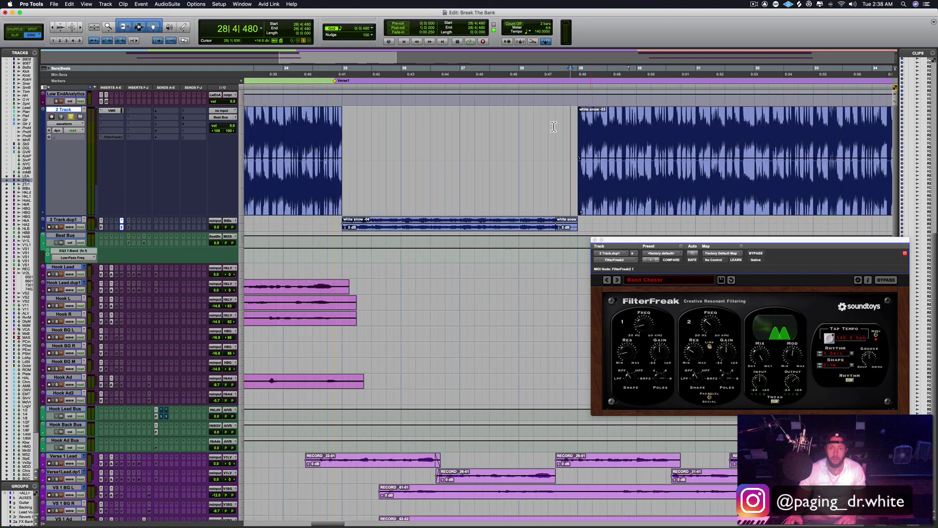
pyautogui.click(441, 145)
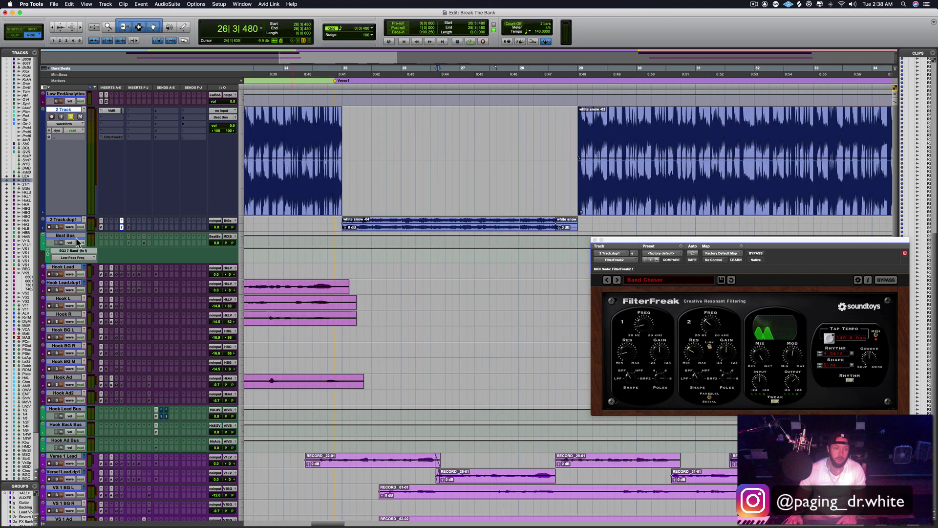
# Play the filtered duplicate from 23|4|000, then unsolo and mute the original 2 Track.
pyautogui.click(271, 223)
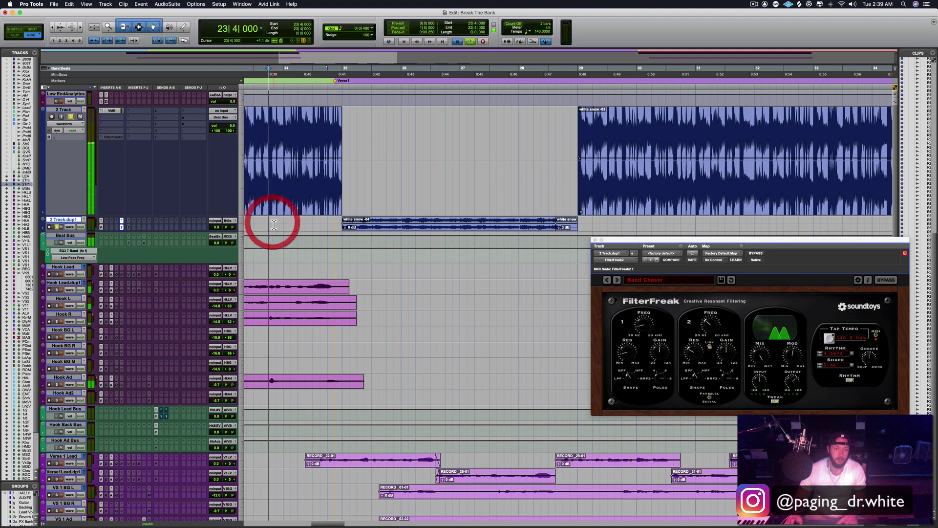
pyautogui.press('space')
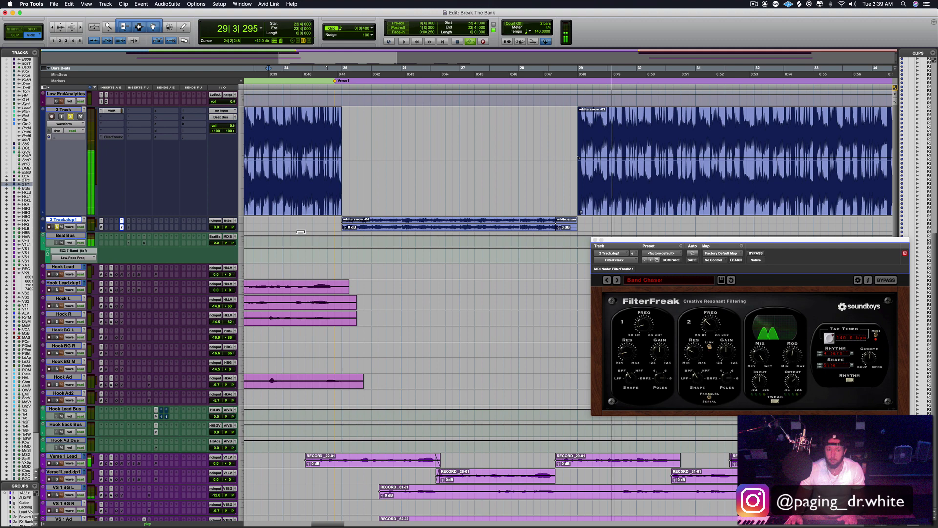
pyautogui.press('space')
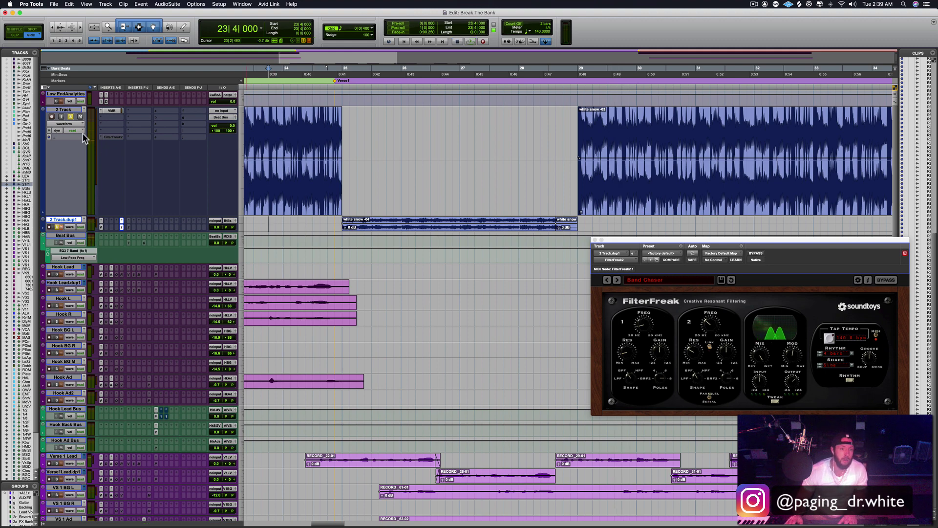
pyautogui.click(80, 116)
pyautogui.click(70, 116)
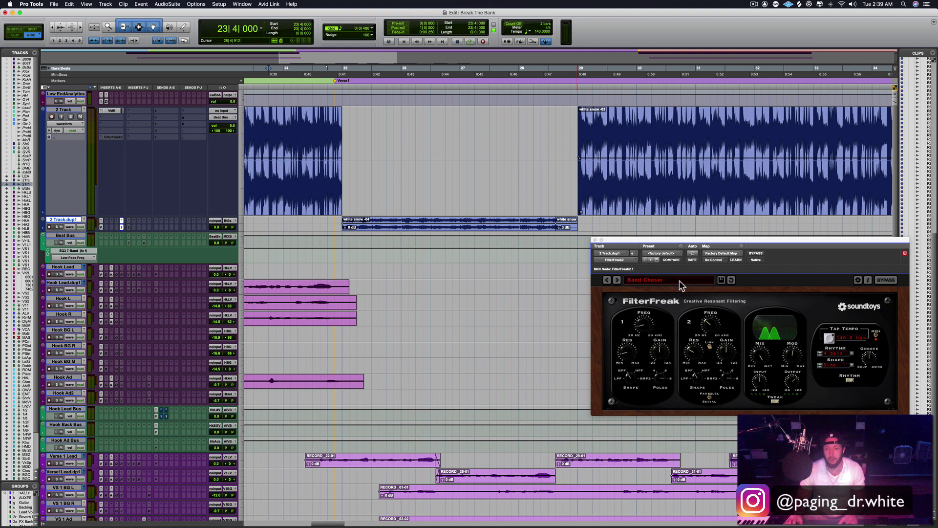
# Toggle the FilterFreak insert off and on, move its window down-left, and set playback near bar 24.
pyautogui.keyDown('ctrl'); pyautogui.keyDown('super'); pyautogui.click(122, 226); pyautogui.keyUp('super'); pyautogui.keyUp('ctrl')
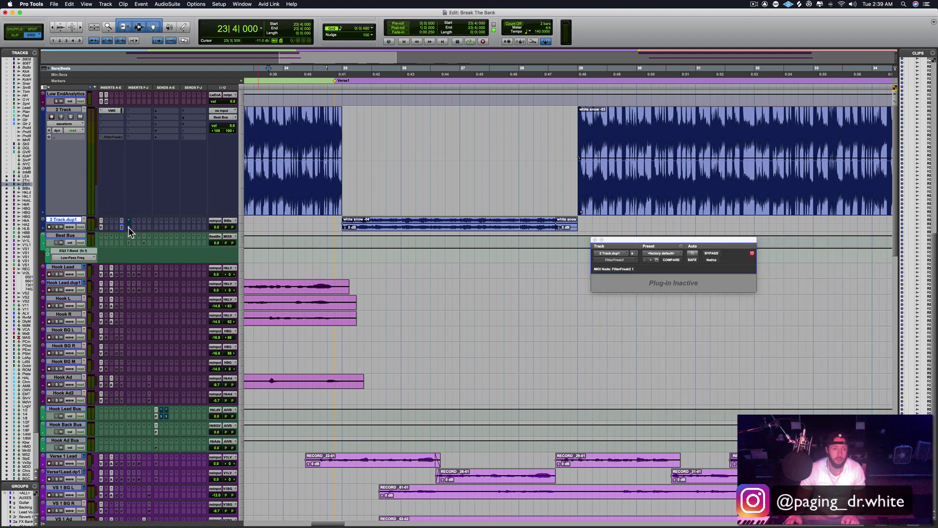
pyautogui.keyDown('ctrl'); pyautogui.keyDown('super'); pyautogui.click(128, 227); pyautogui.keyUp('super'); pyautogui.keyUp('ctrl')
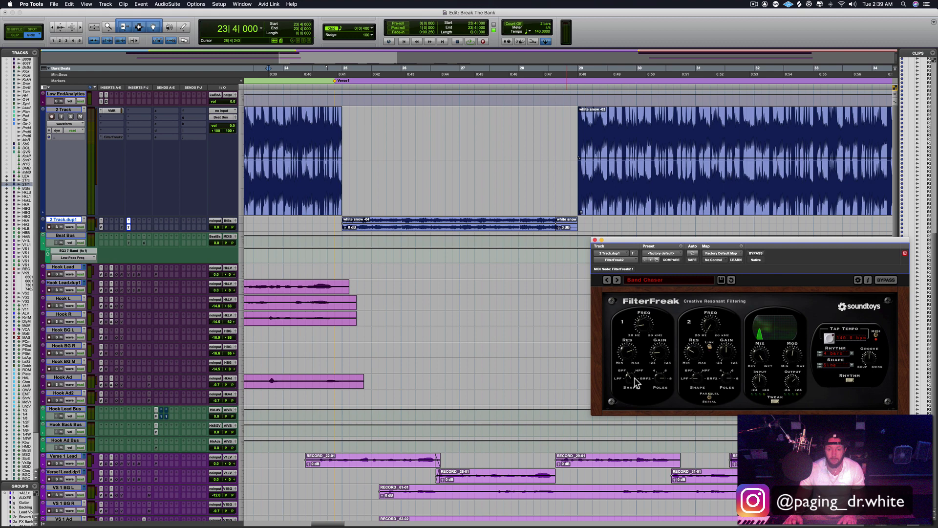
pyautogui.moveTo(677, 246); pyautogui.dragTo(629, 265)
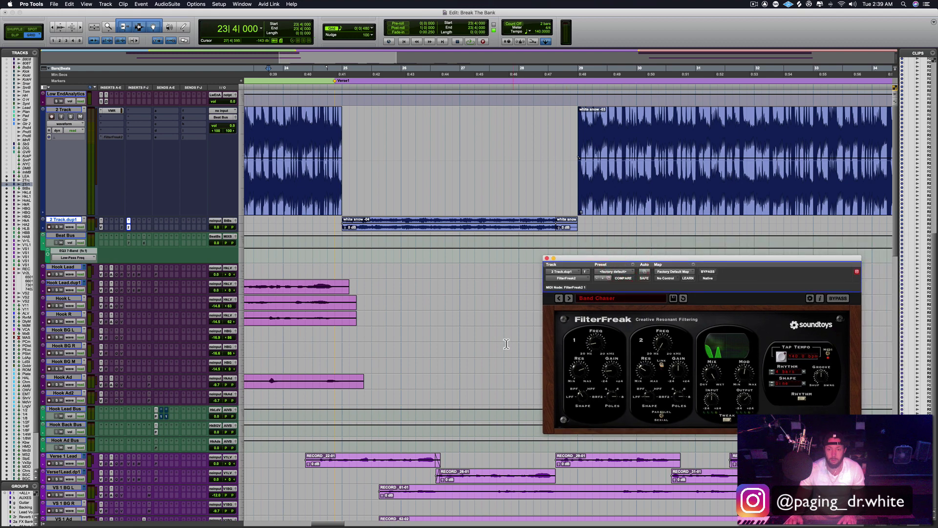
pyautogui.click(290, 224)
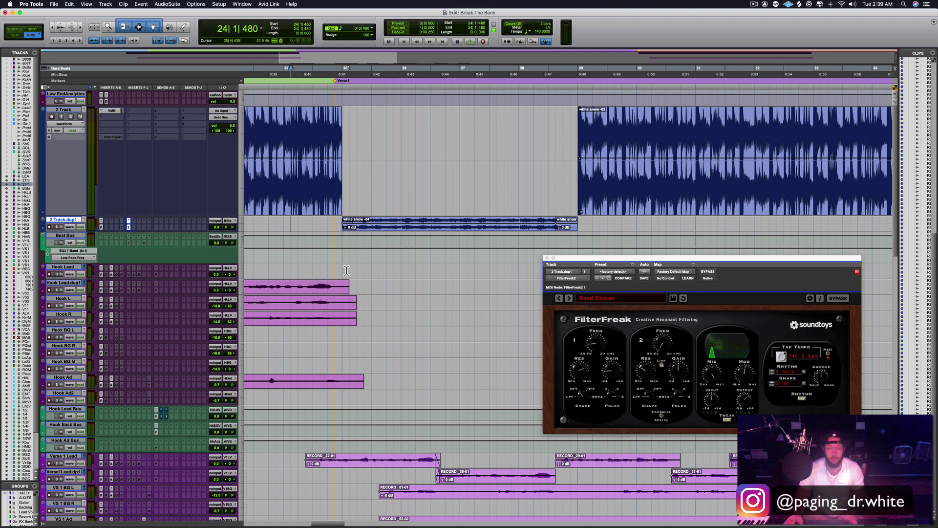
# Solo 2 Track.dup1 and play the filtered beat from bar 24.
pyautogui.click(290, 223)
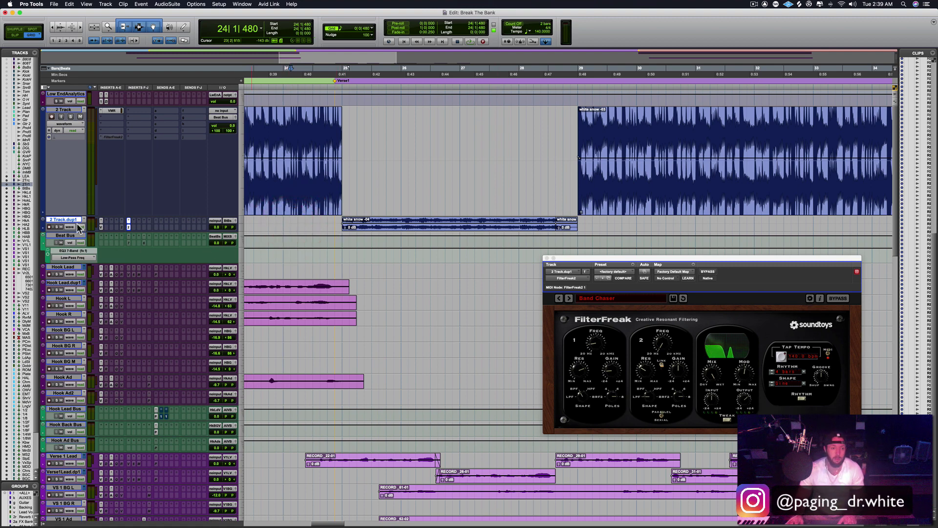
pyautogui.click(58, 227)
pyautogui.press('space')
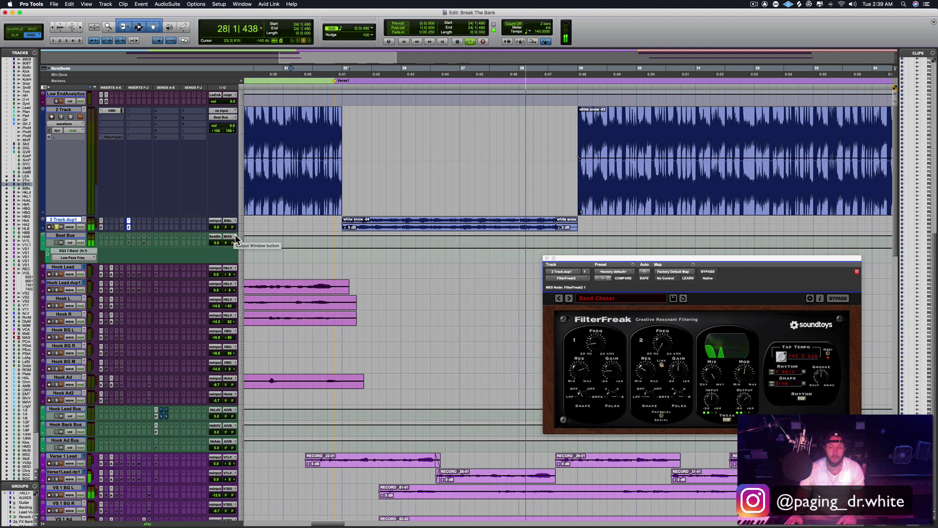
pyautogui.press('space')
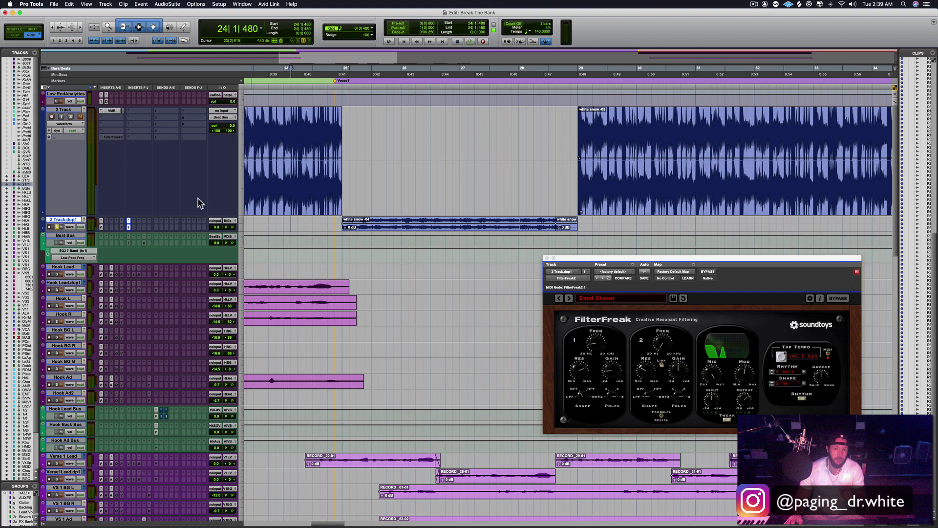
# Move the playback start to 23|4|480 and play into the beat re-entry.
pyautogui.click(315, 223)
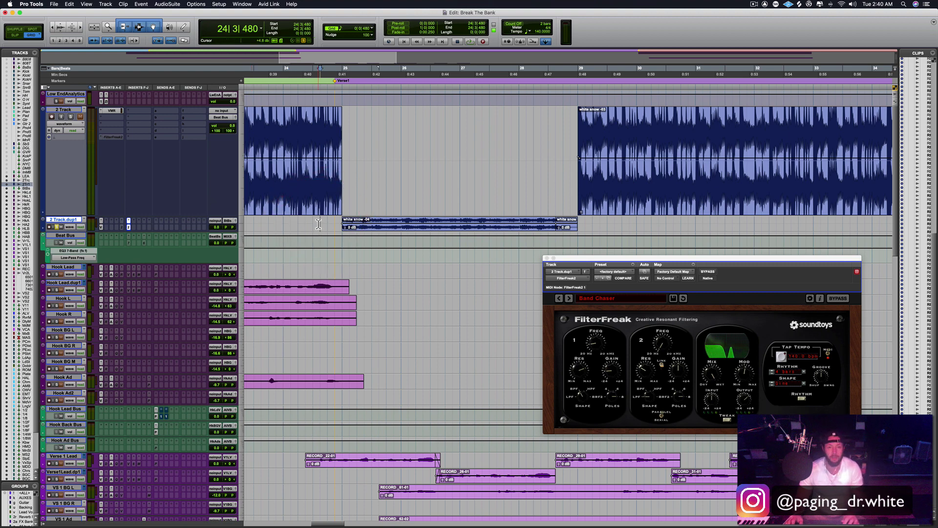
pyautogui.click(311, 221)
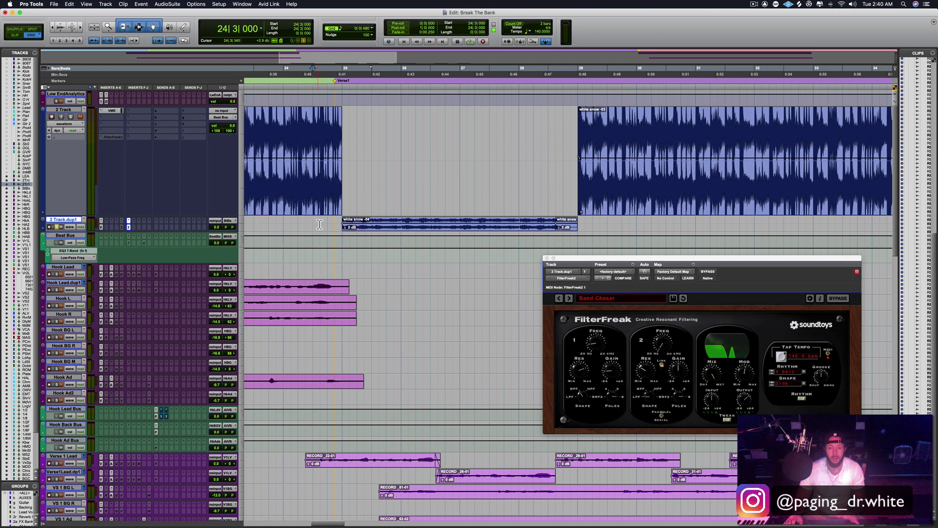
pyautogui.click(315, 221)
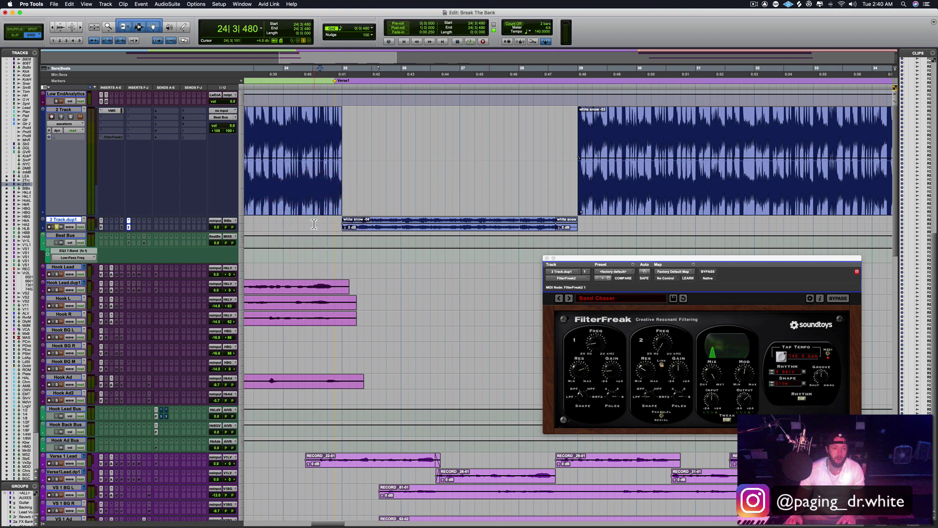
pyautogui.click(314, 223)
pyautogui.click(297, 226)
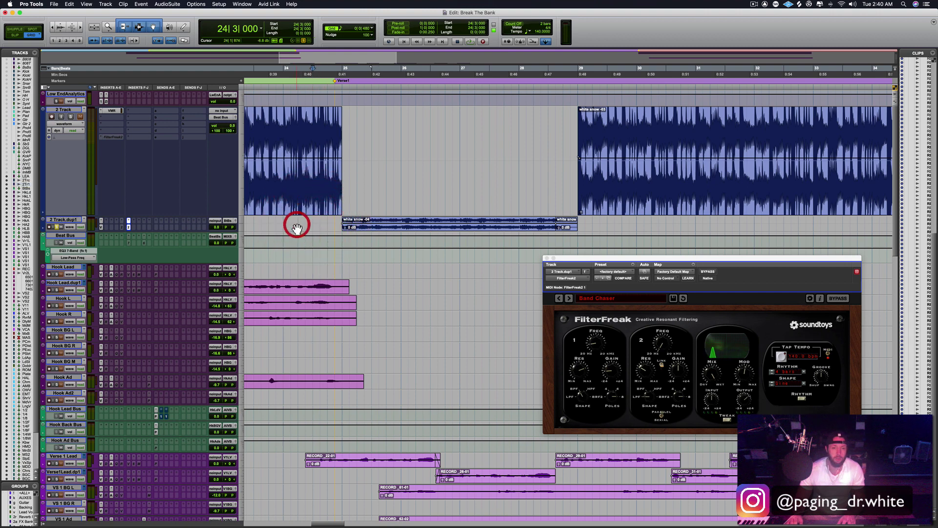
pyautogui.click(61, 220)
pyautogui.click(276, 221)
pyautogui.press('space')
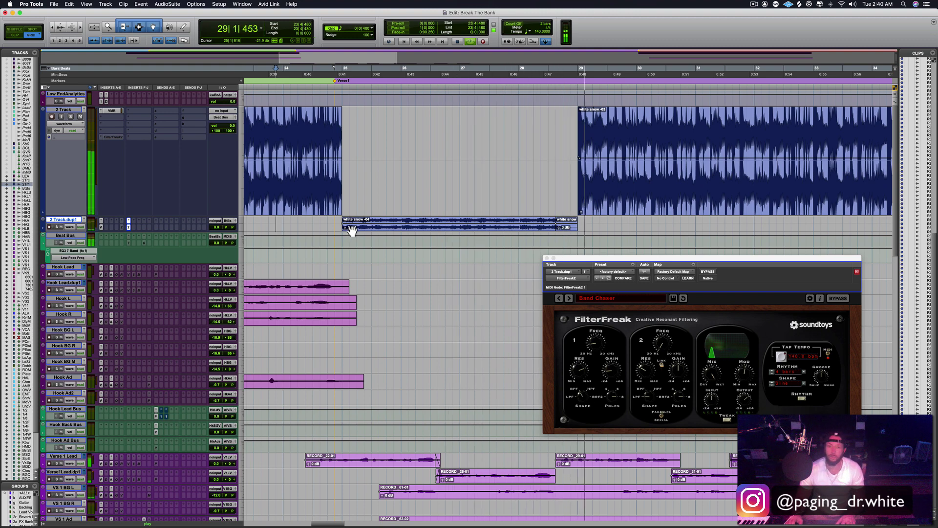
# Deactivate FilterFreak to compare, zoom out to the hook and verse, then reactivate it.
pyautogui.press('space')
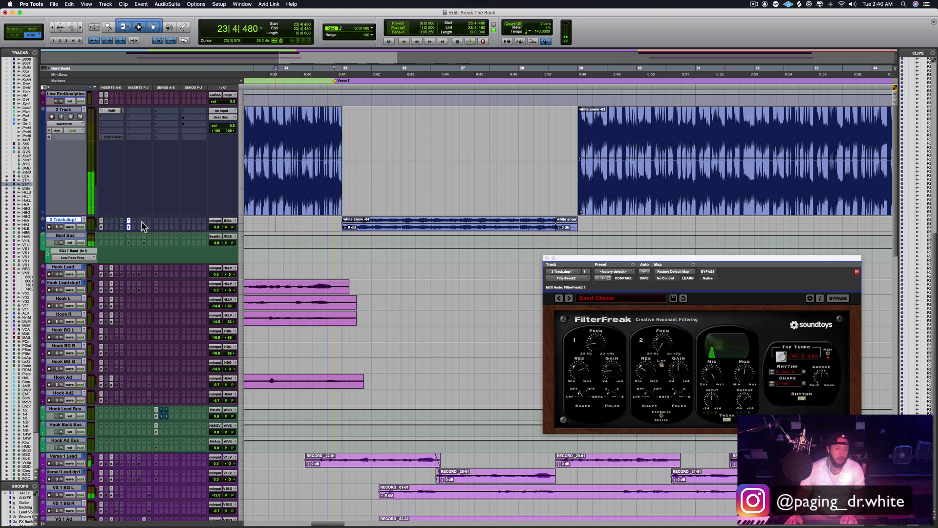
pyautogui.keyDown('ctrl'); pyautogui.keyDown('super'); pyautogui.click(126, 227); pyautogui.keyUp('super'); pyautogui.keyUp('ctrl')
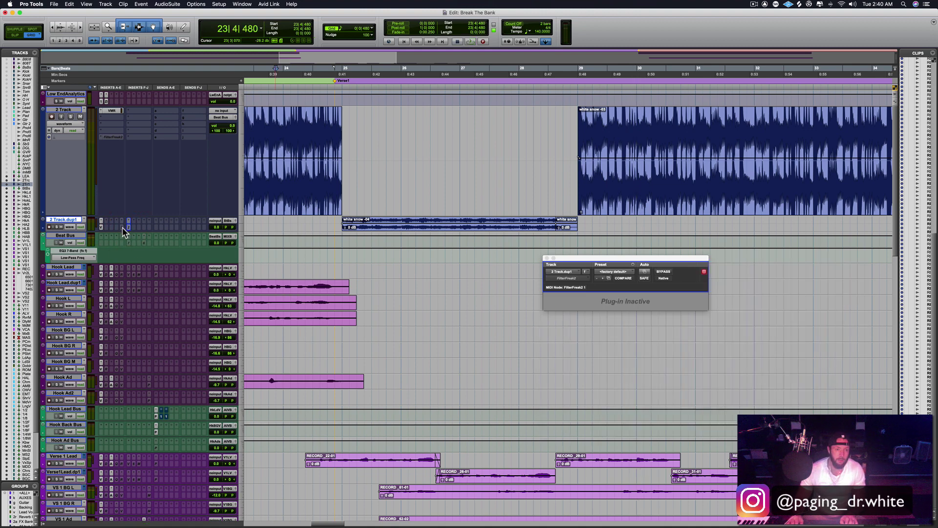
pyautogui.click(122, 227)
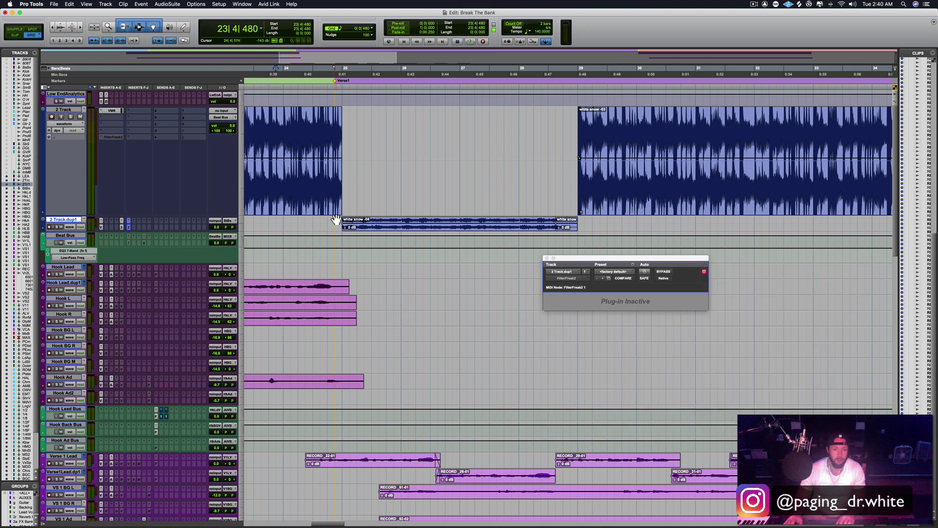
pyautogui.click(304, 216)
pyautogui.press('super+bracketleft')
pyautogui.press('super+bracketleft')
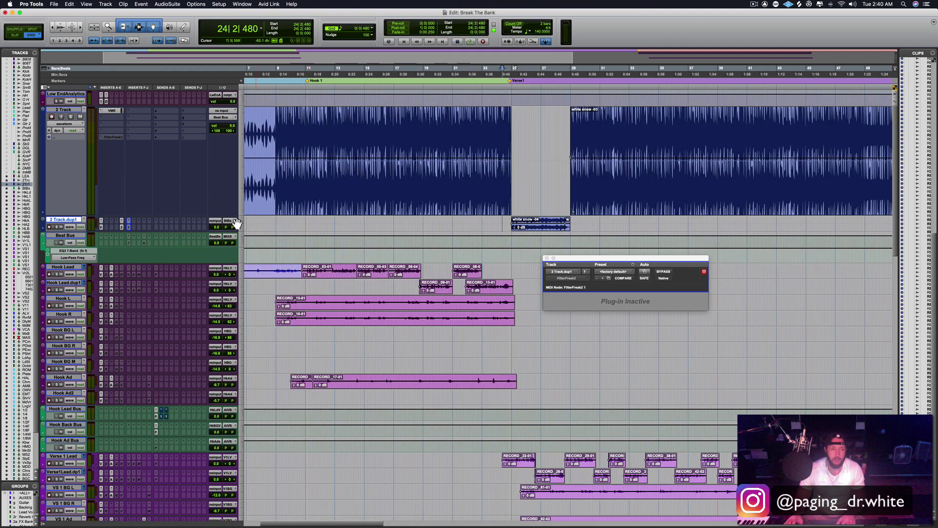
pyautogui.click(513, 237)
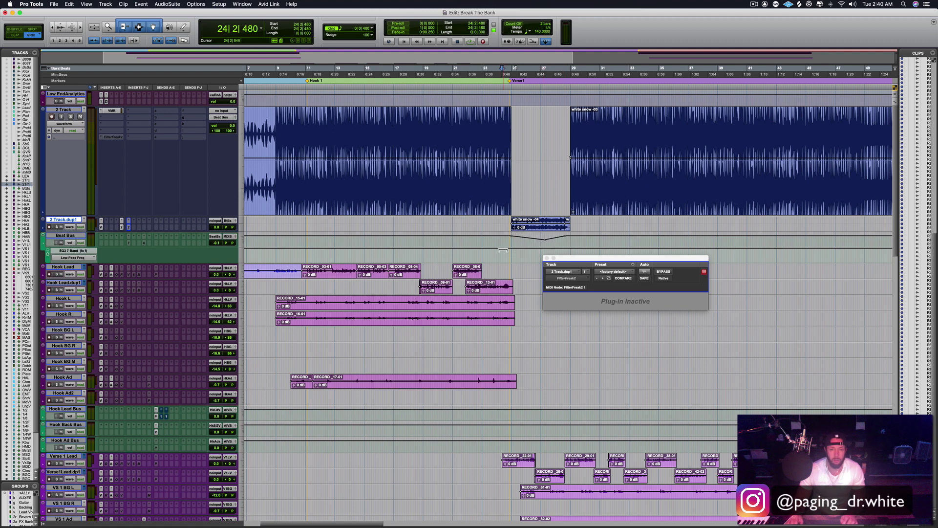
pyautogui.keyDown('ctrl'); pyautogui.keyDown('super'); pyautogui.click(123, 227); pyautogui.keyUp('super'); pyautogui.keyUp('ctrl')
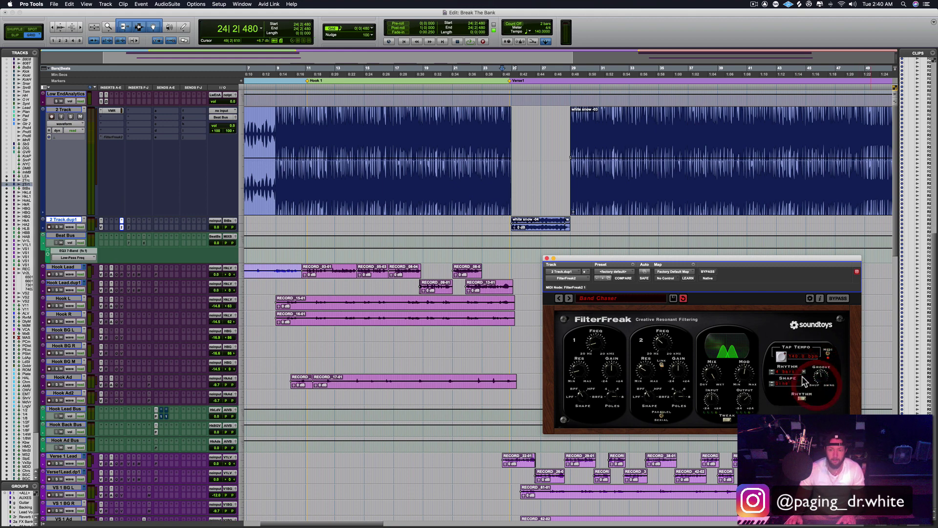
# Dismiss the Rhythm pop-up unchanged, close the FilterFreak window, and set playback start at 23|2|480.
pyautogui.click(804, 372)
pyautogui.moveTo(804, 378)
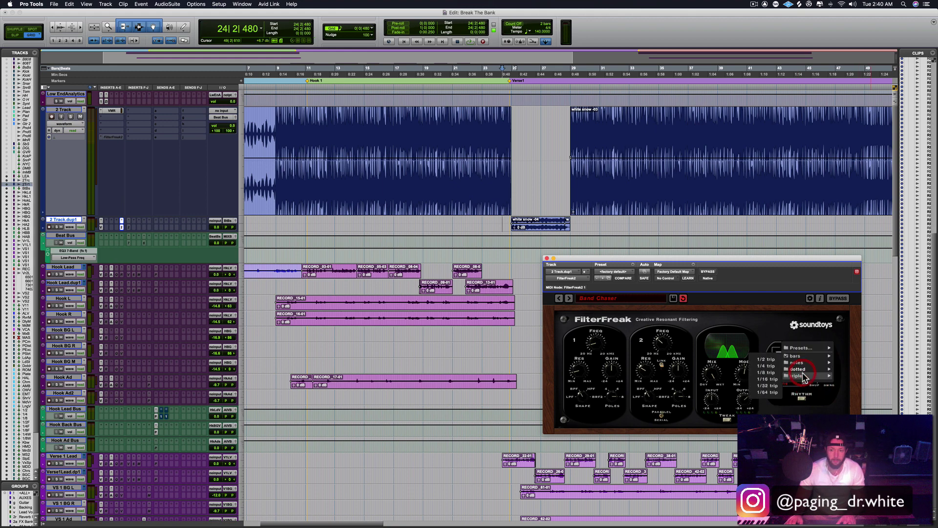
pyautogui.click(829, 404)
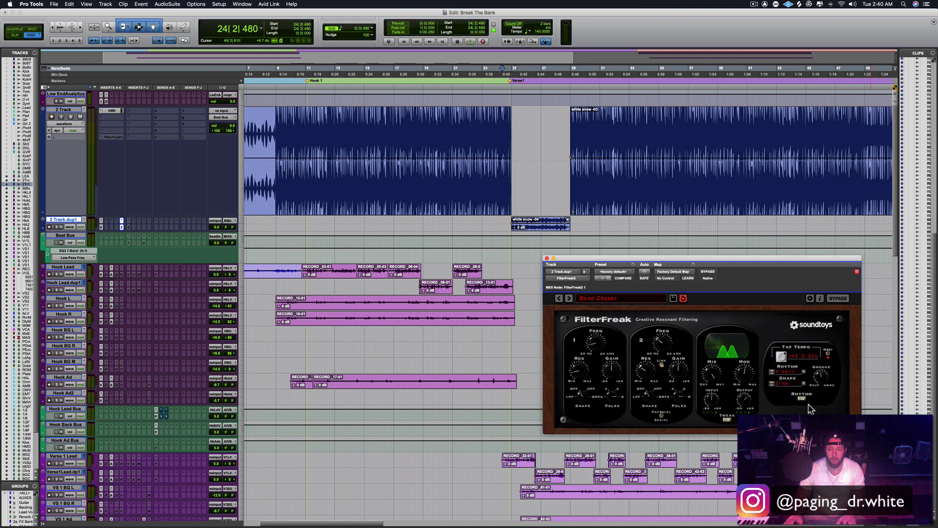
pyautogui.click(547, 258)
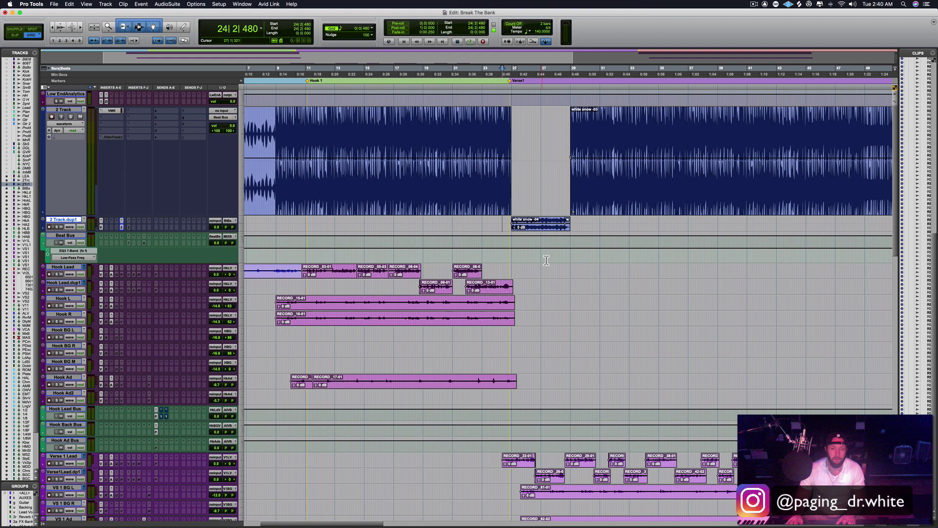
pyautogui.click(488, 223)
pyautogui.scroll(-10, 491, 222)
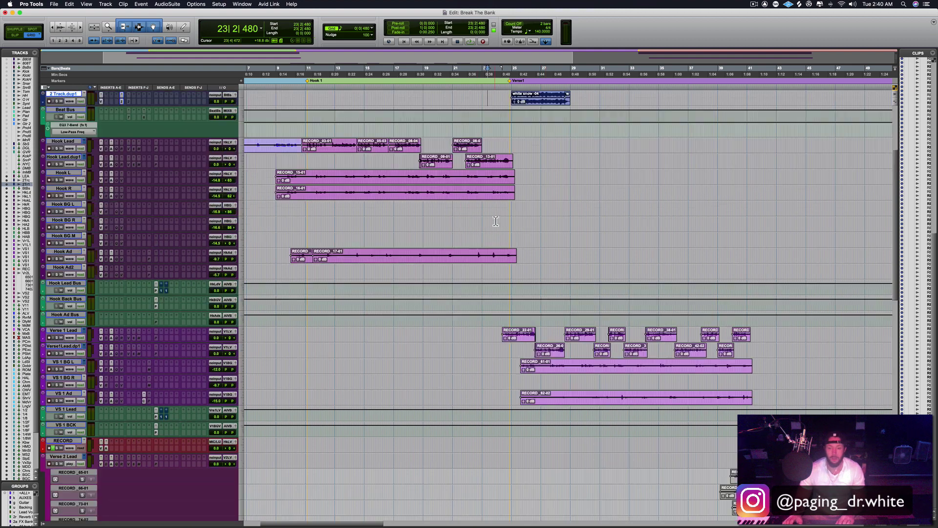
pyautogui.scroll(10, 496, 221)
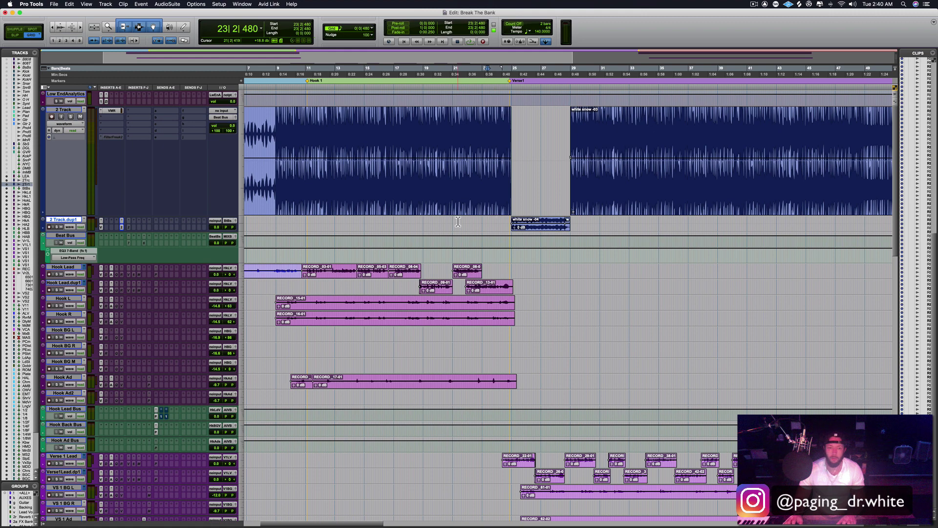
# On 2 Track.dup1, select the white snow -04 clip range from 24|2|000 to 29|4|480.
pyautogui.click(440, 222)
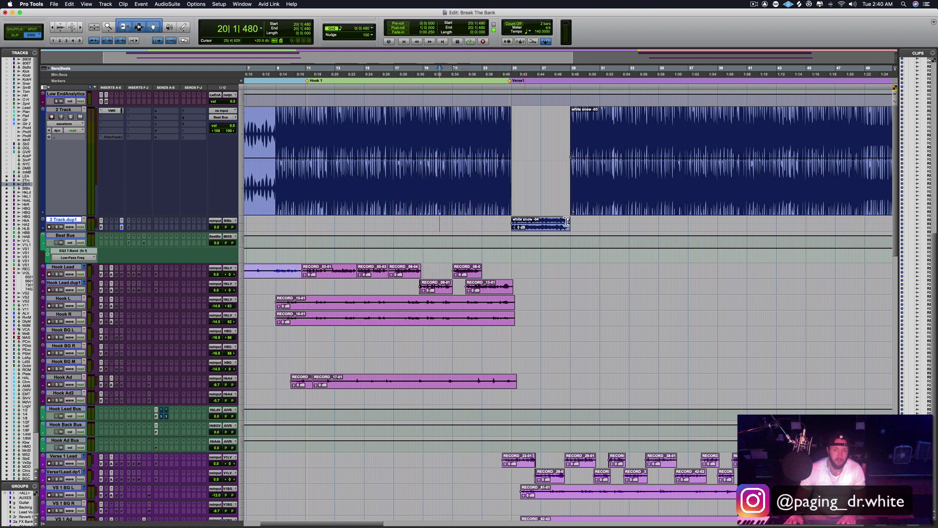
pyautogui.click(589, 223)
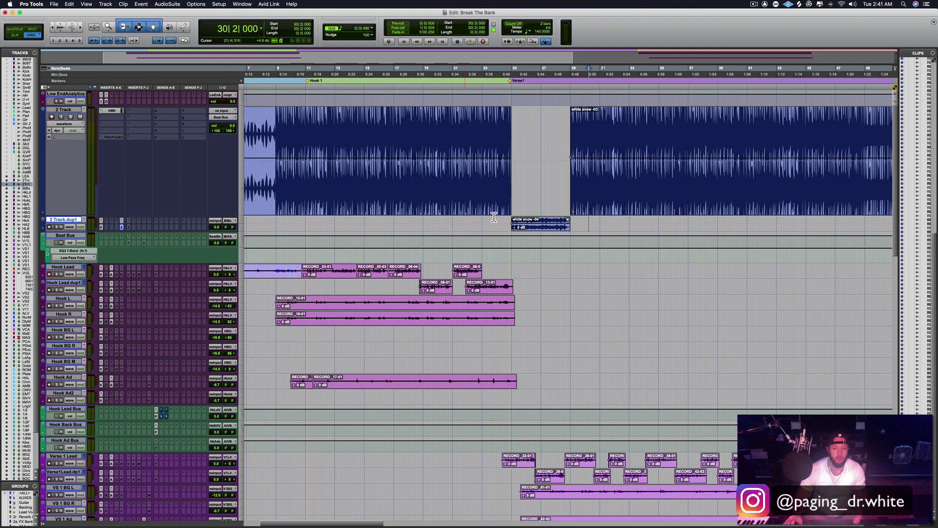
pyautogui.moveTo(584, 223); pyautogui.dragTo(499, 216)
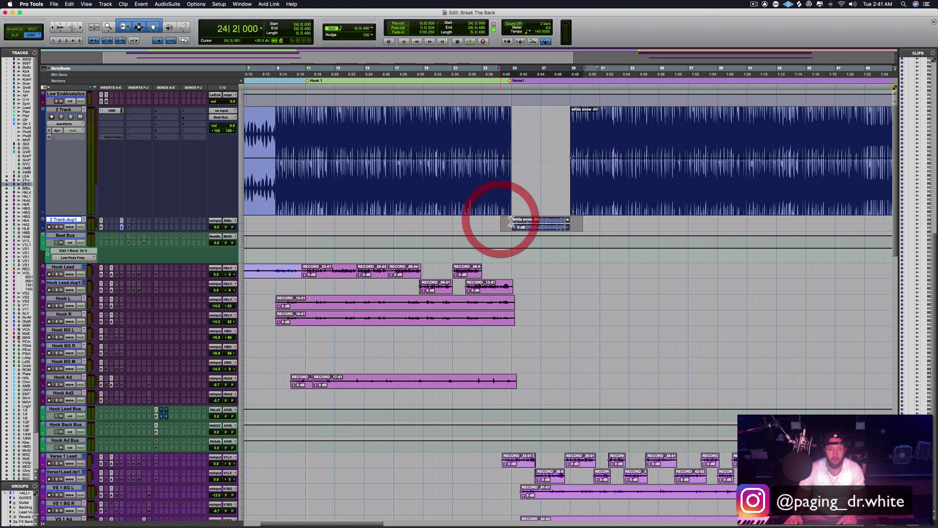